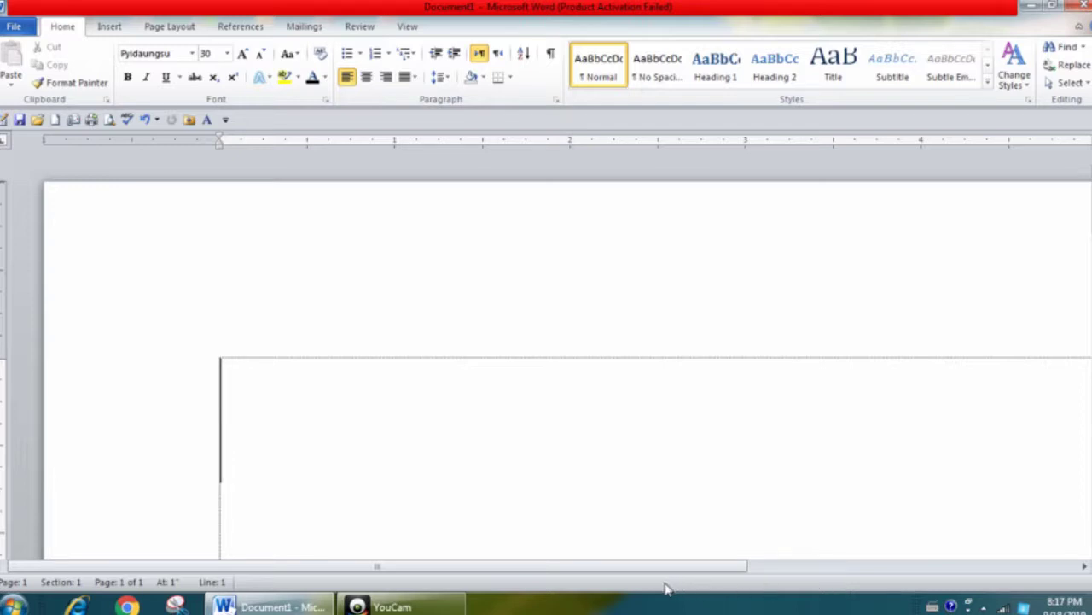
Turn on the Column indicator in the status bar and place the cursor back in the blank document
right_click(666, 586)
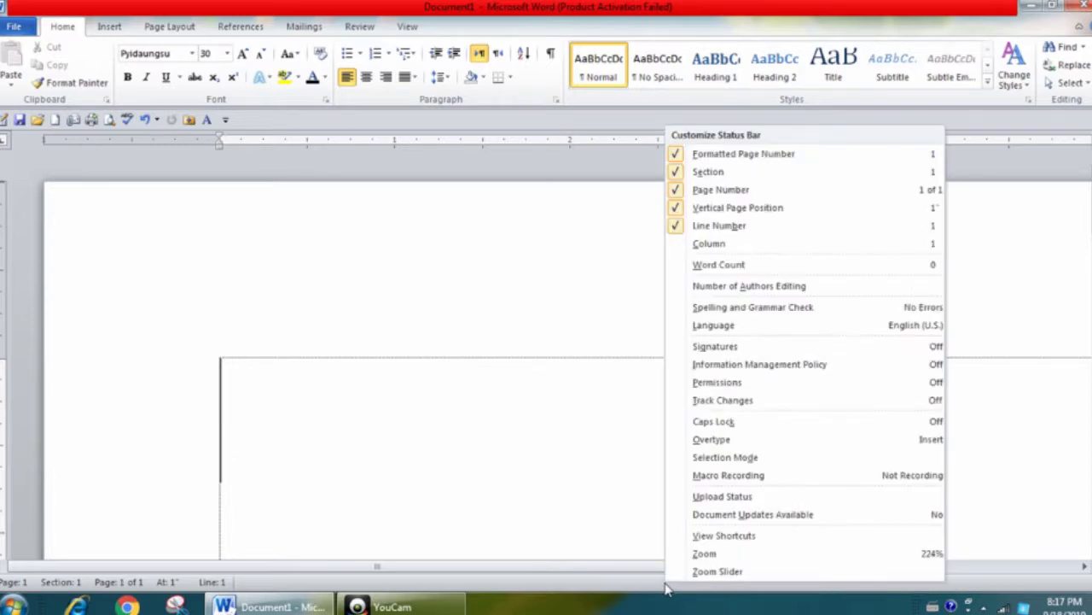
left_click(722, 246)
left_click(238, 499)
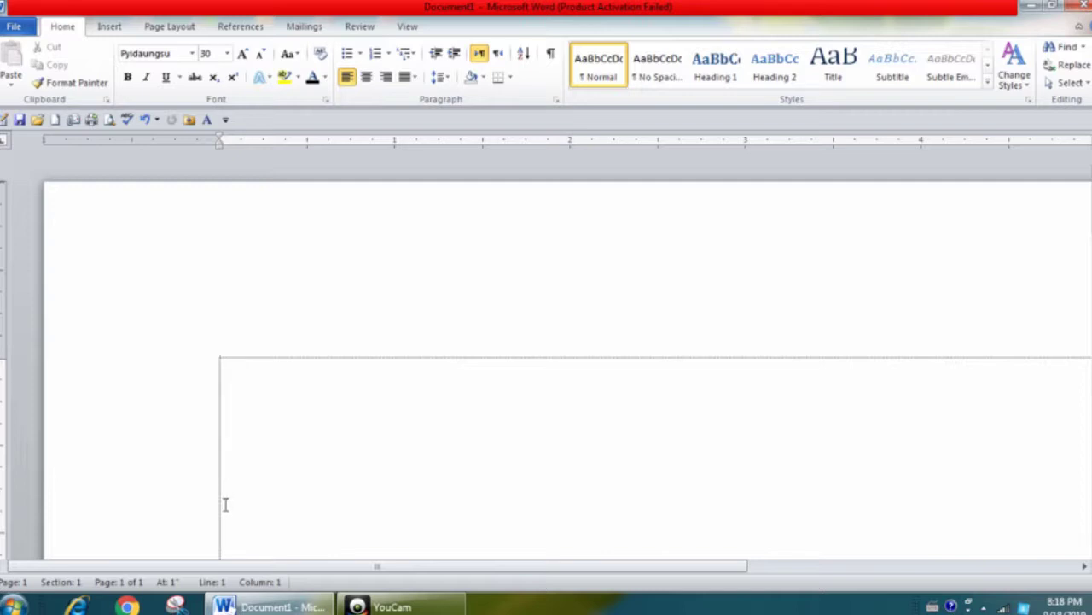
Write "qw" on the first line and "q" on the second line to test the Column indicator
type("q")
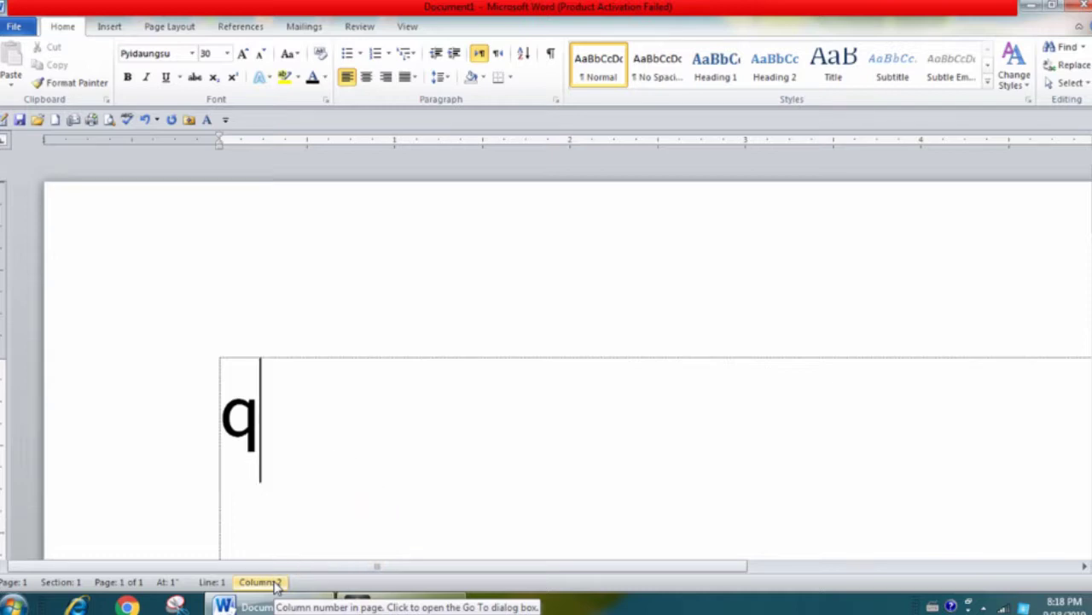
type("w")
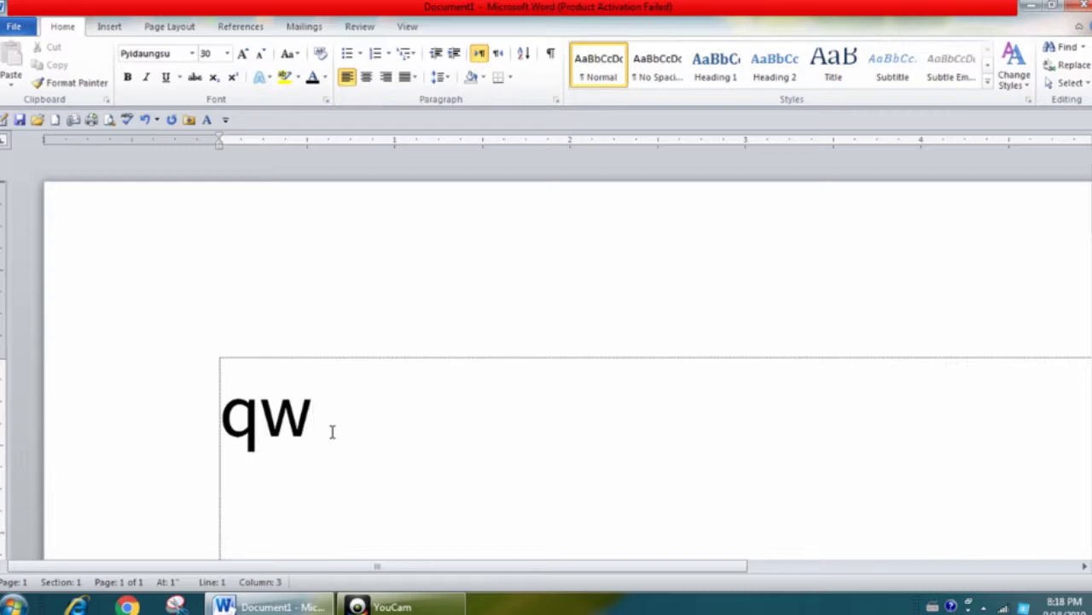
key("Return")
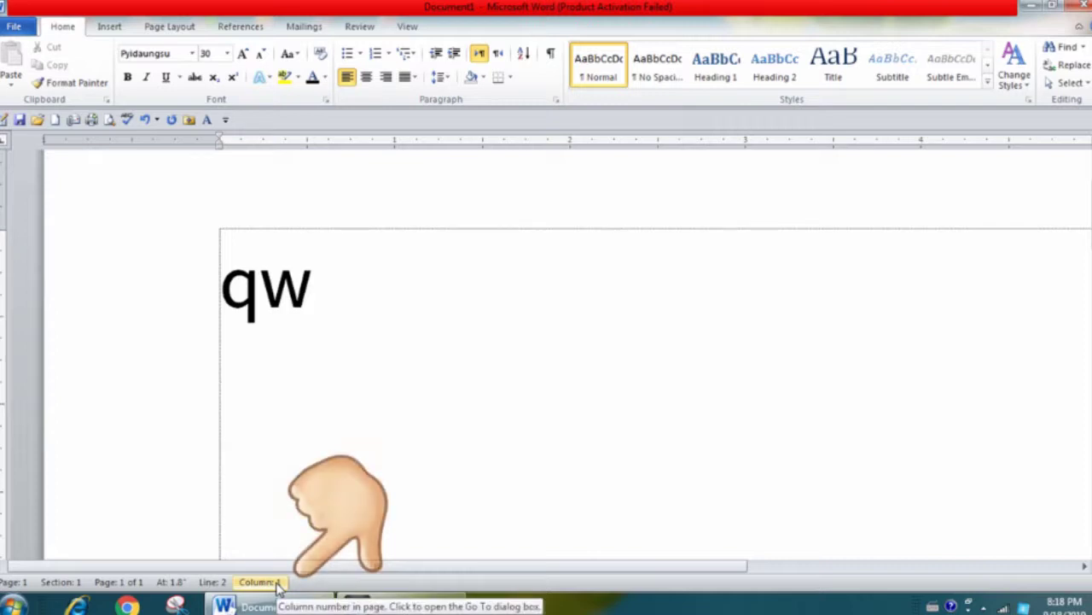
type("q")
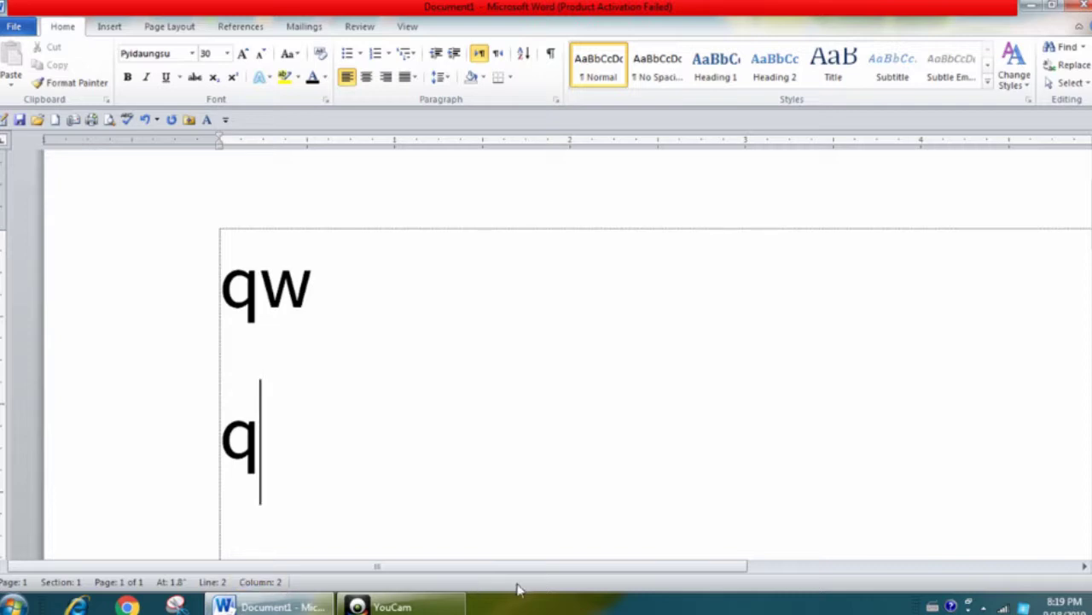
Select both lines of test letters and delete them from the page
left_click_drag(220, 439, 226, 320)
left_click_drag(292, 428, 202, 321)
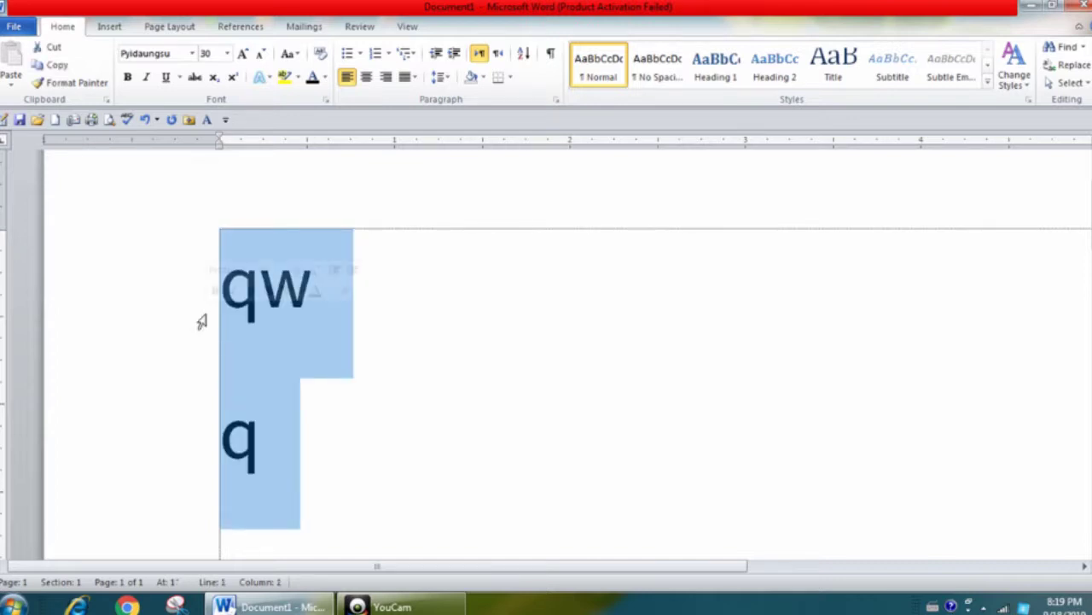
key("Delete")
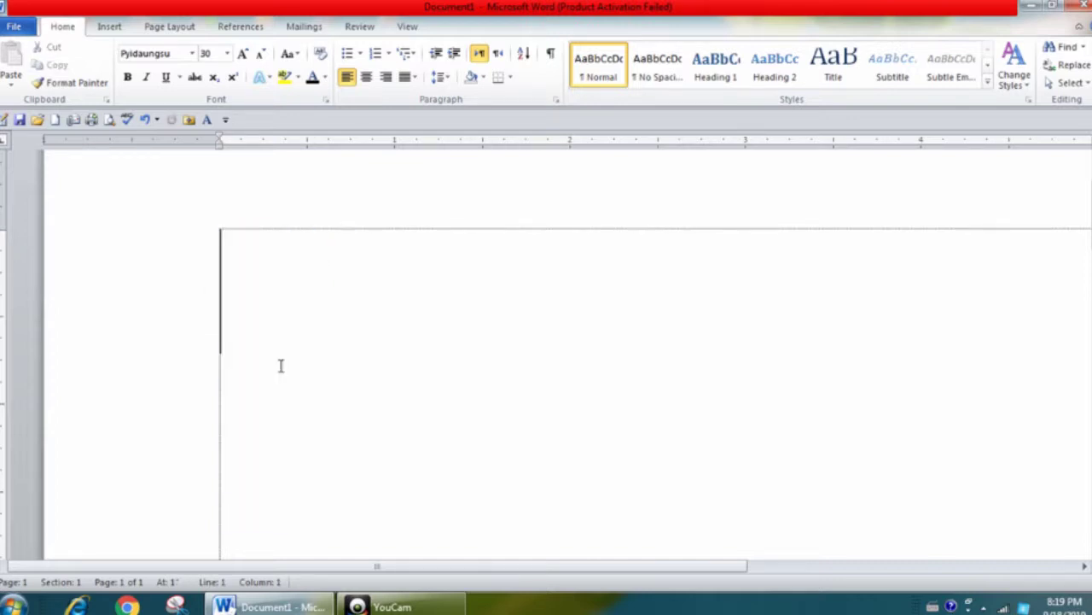
Turn on the Word Count indicator in the status bar and return to the document
right_click(540, 591)
left_click(513, 582)
right_click(510, 576)
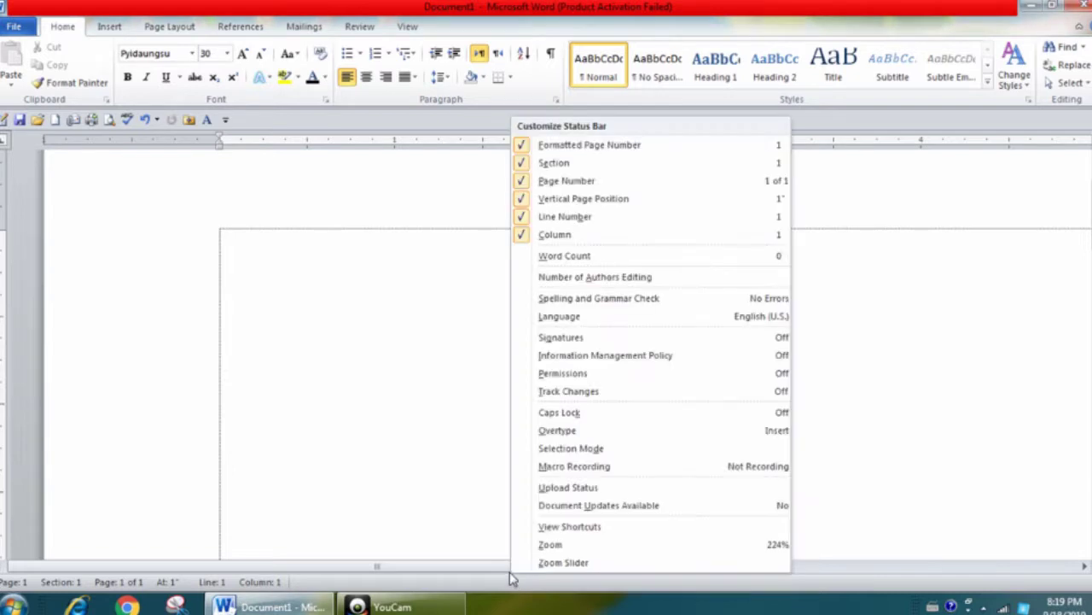
left_click(600, 256)
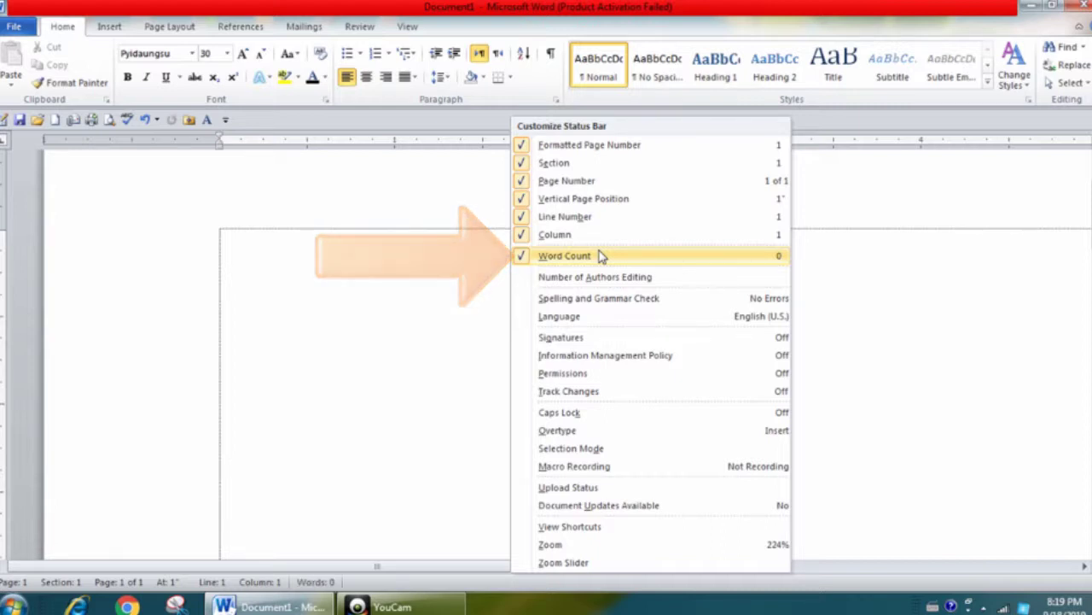
left_click(378, 412)
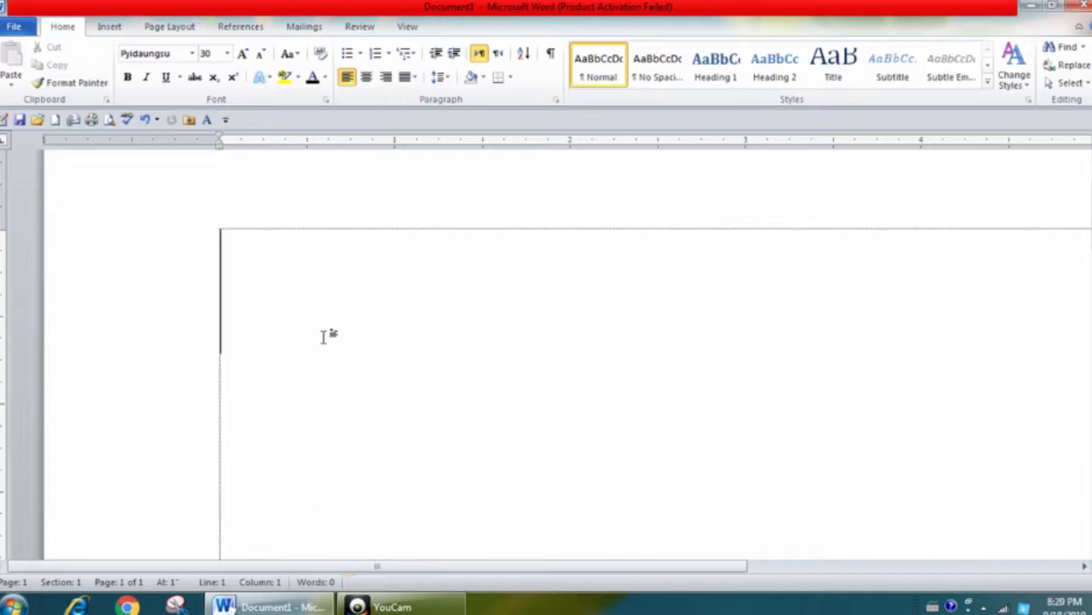
Write the sample sentence "My name is" followed by the person's name to test the Word Count indicator
type("My")
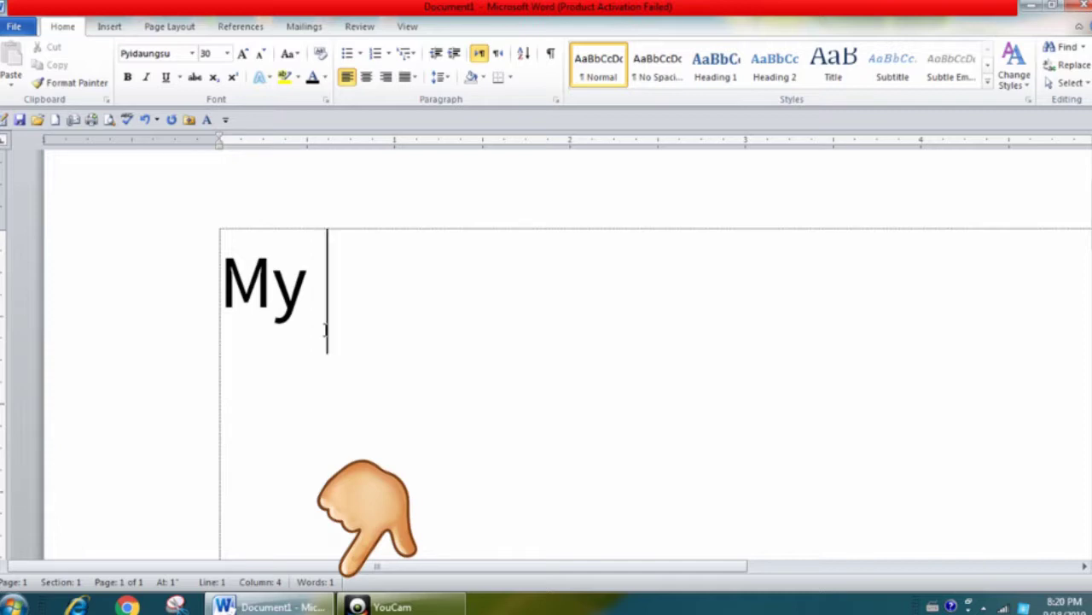
left_click(310, 293)
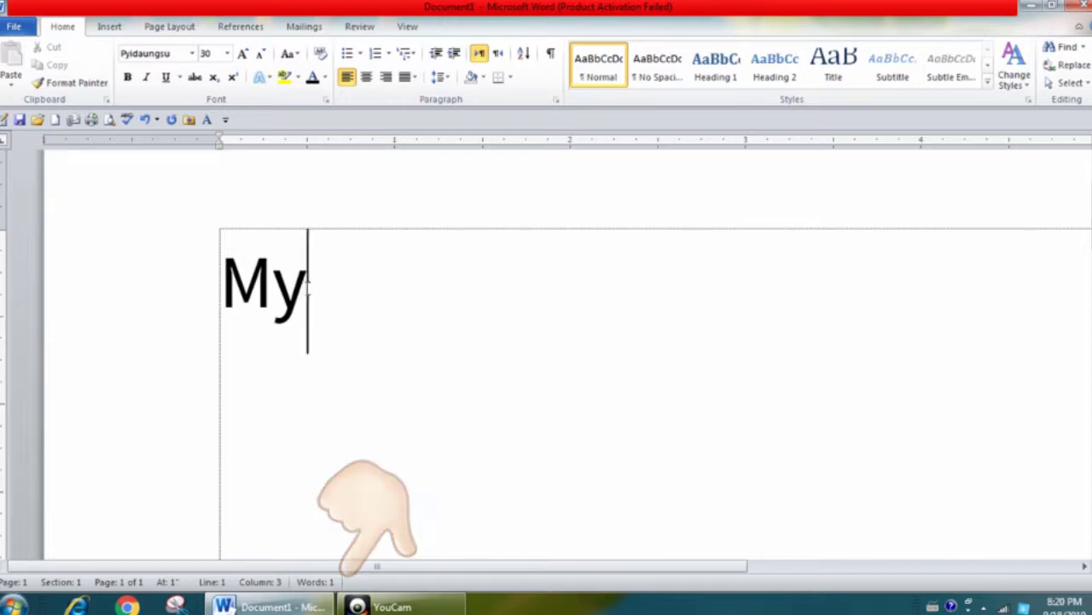
key("Right")
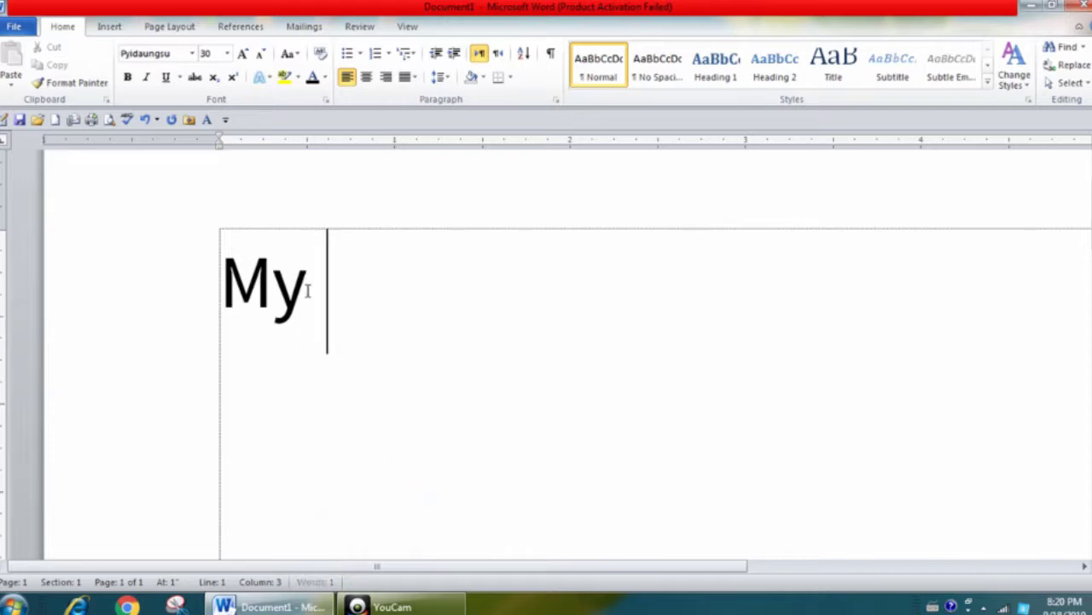
type("nmae")
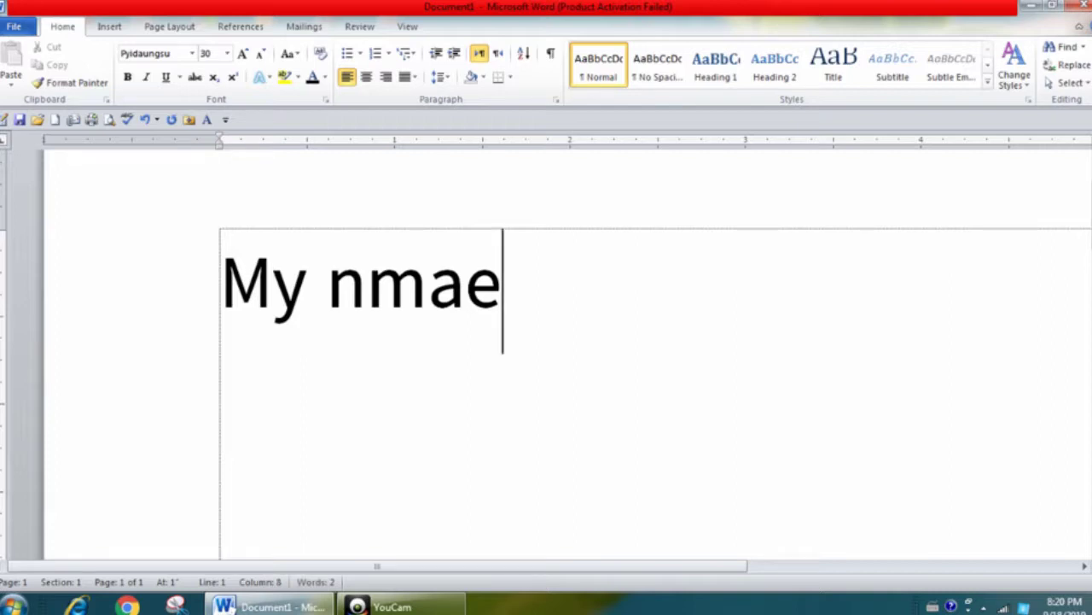
key("BackSpace")
key("BackSpace")
key("BackSpace")
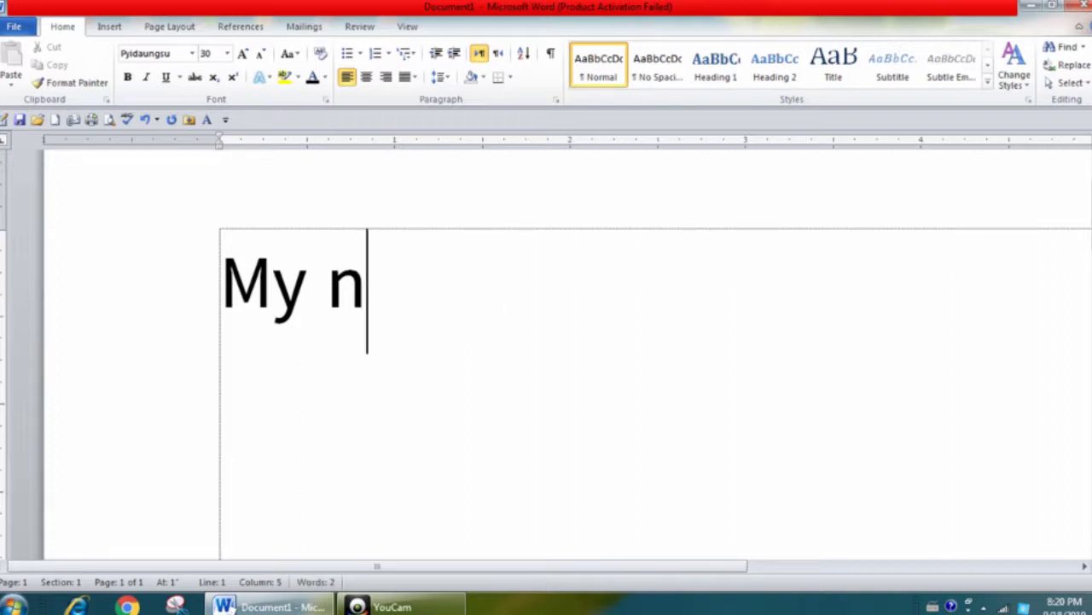
type("ame")
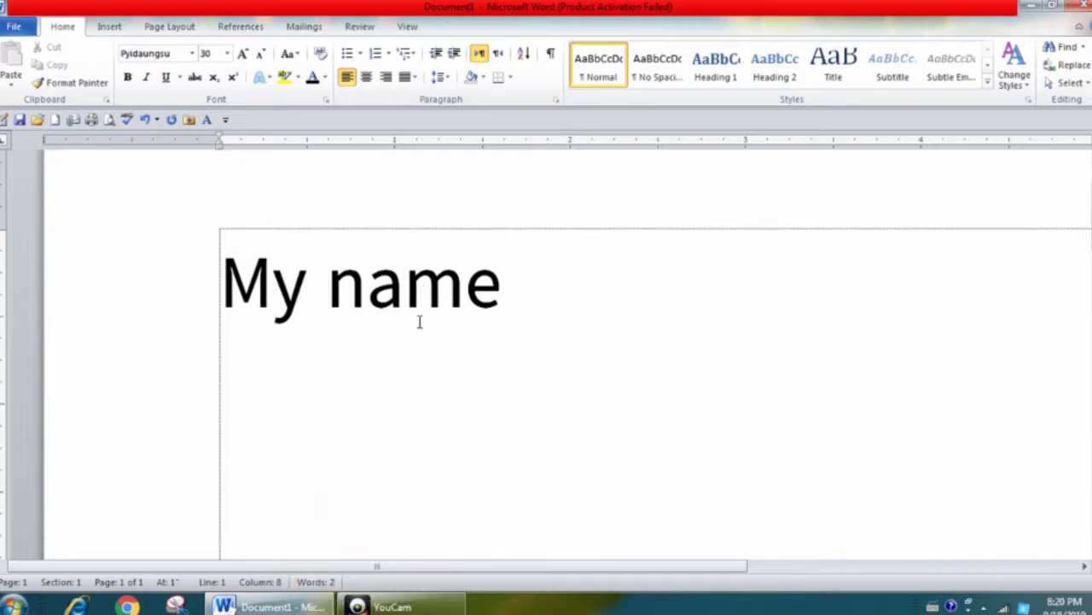
type("is ph")
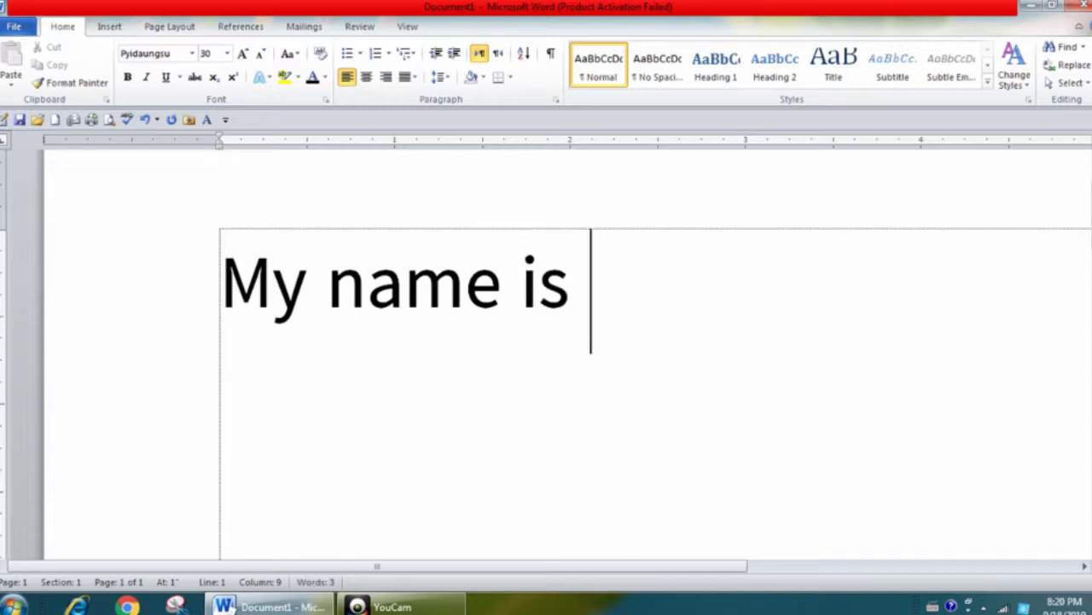
type("yo kyaw")
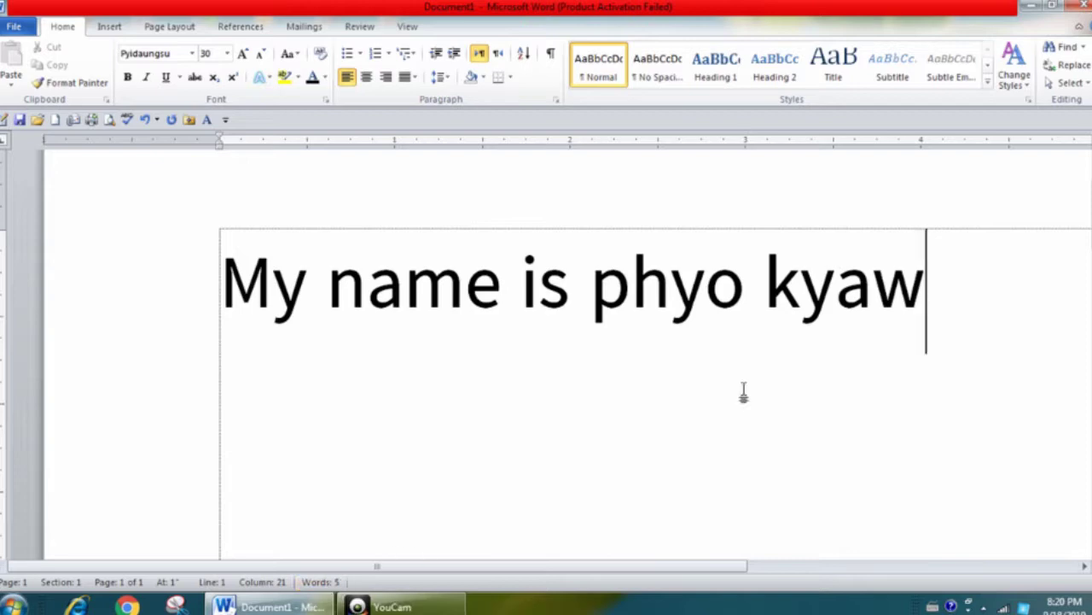
Select the whole sample sentence and delete it from the page
left_click_drag(947, 311, 225, 281)
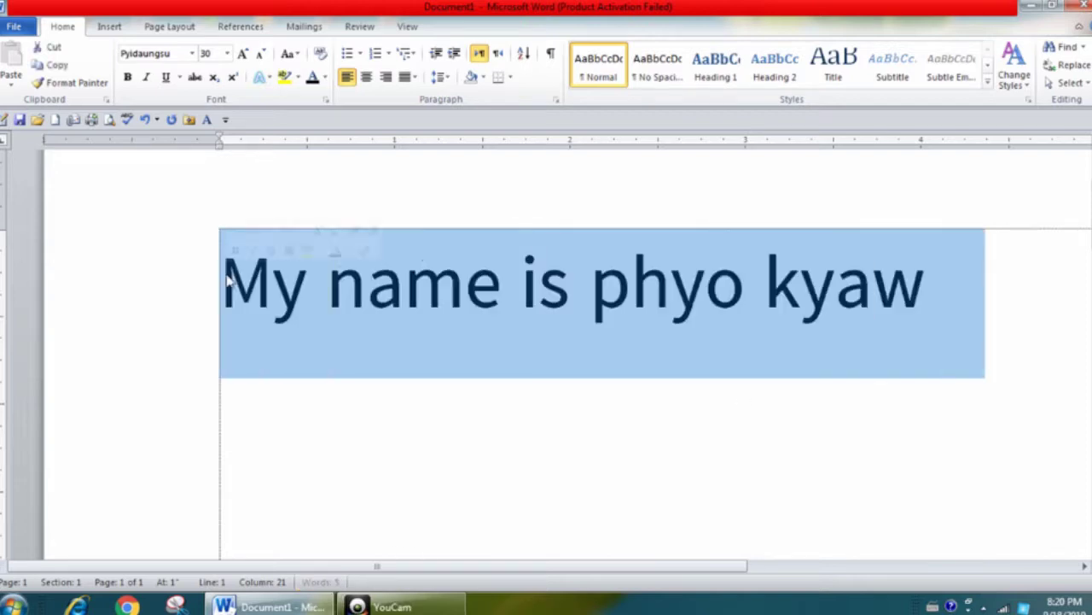
key("Delete")
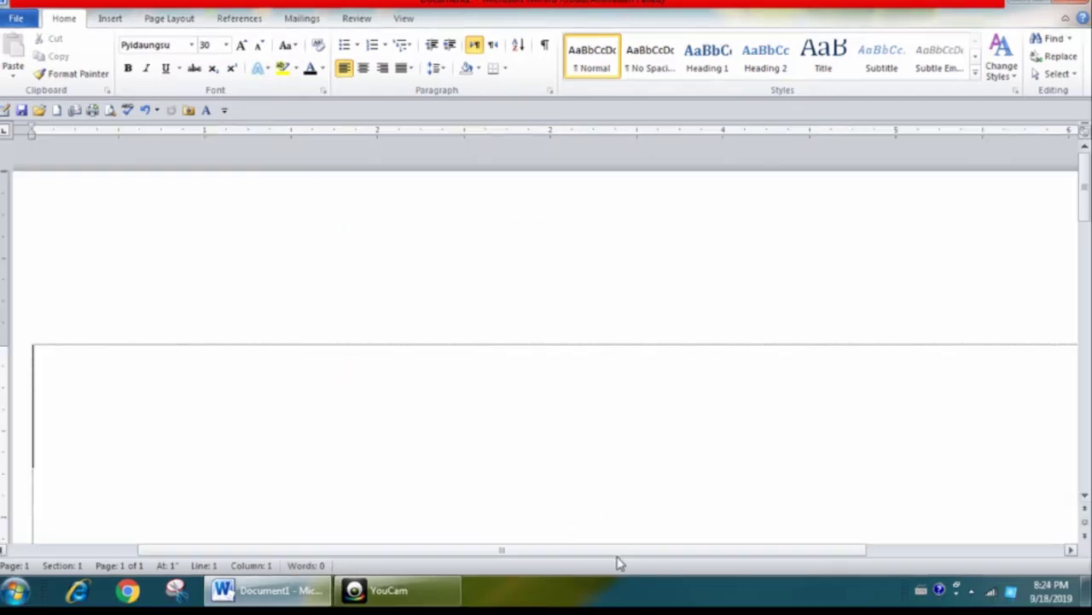
Turn on View Shortcuts in the status bar and return to the document
right_click(619, 566)
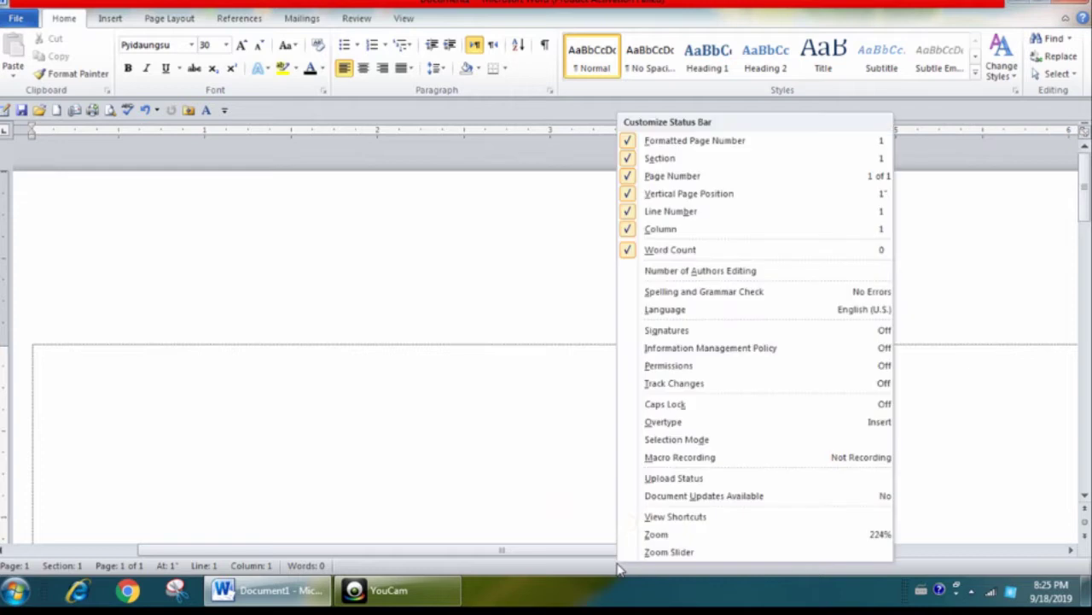
left_click(663, 519)
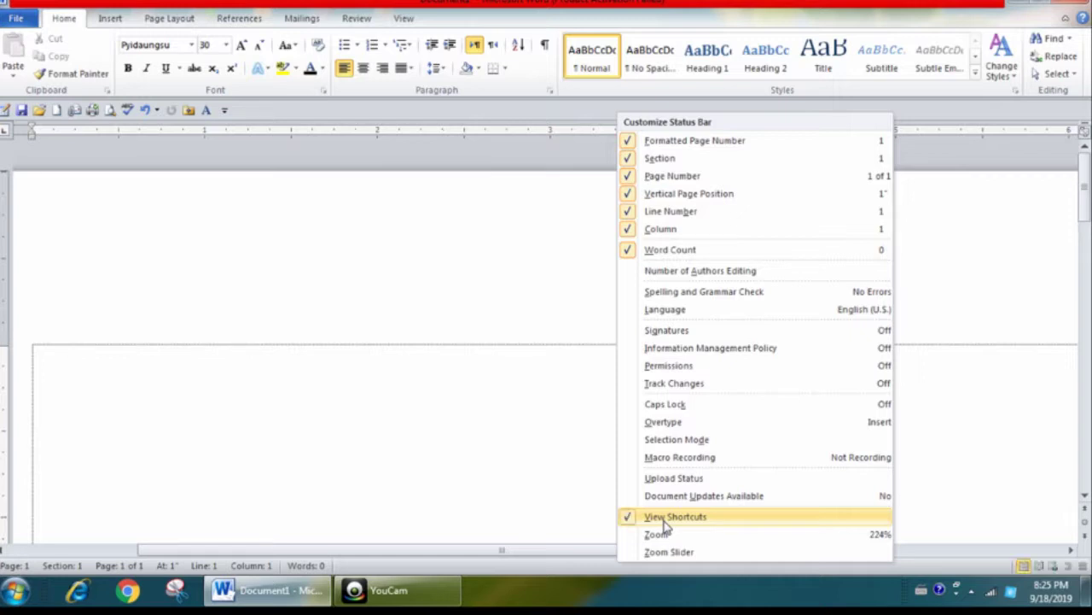
left_click(573, 510)
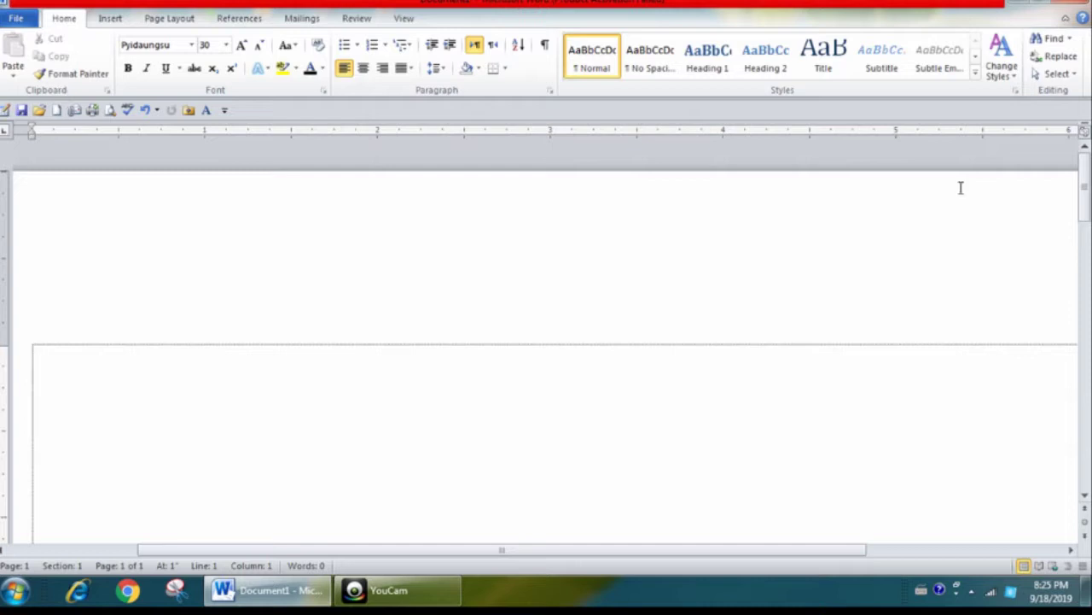
View the blank document in Full Screen Reading and in Web Layout, keeping the document open
left_click(1039, 566)
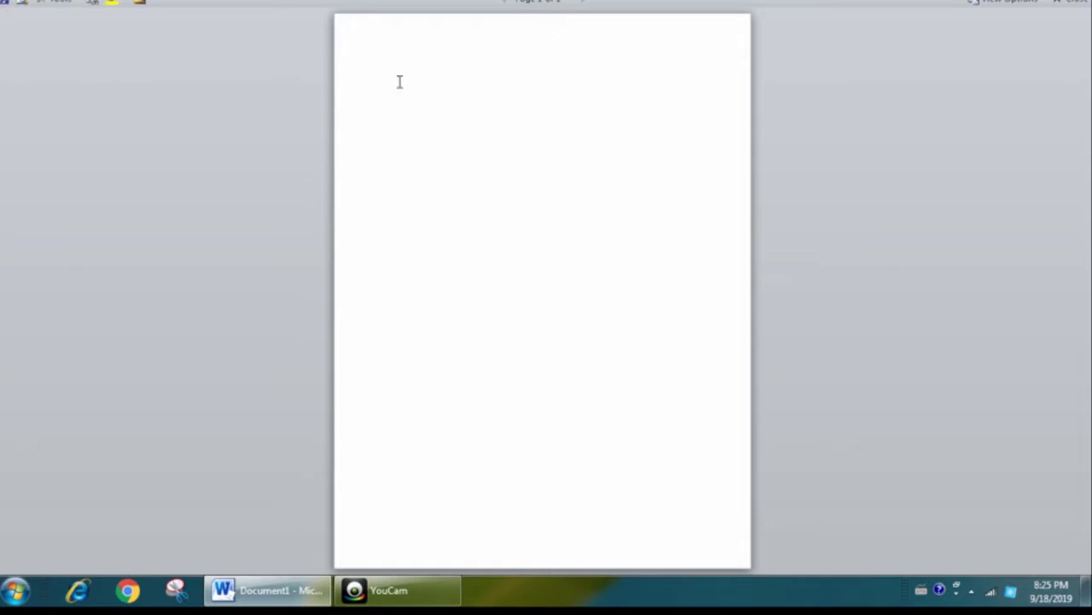
left_click(1080, 3)
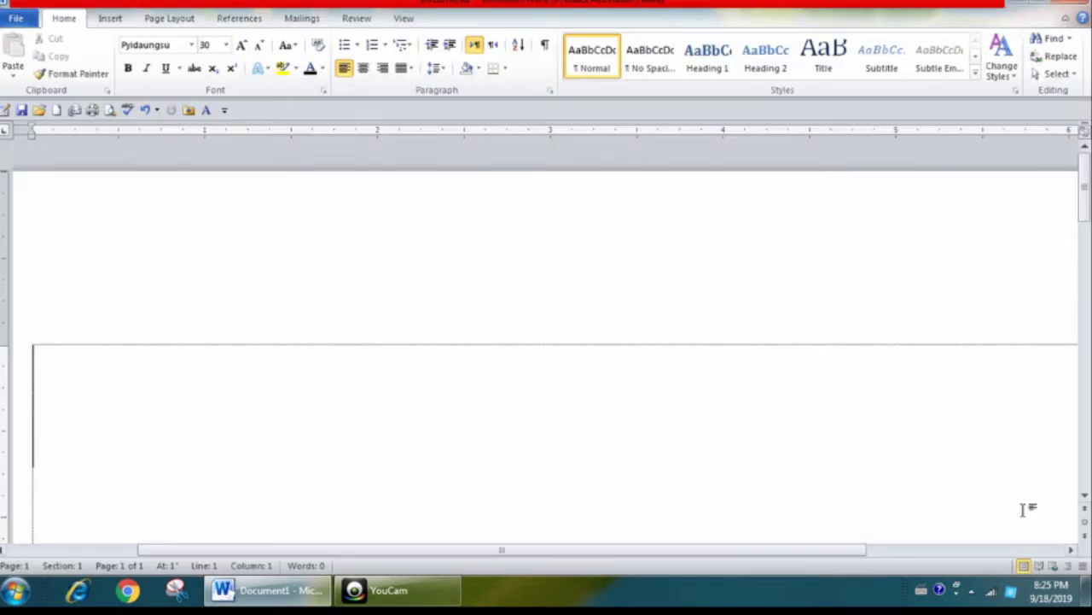
left_click(1053, 566)
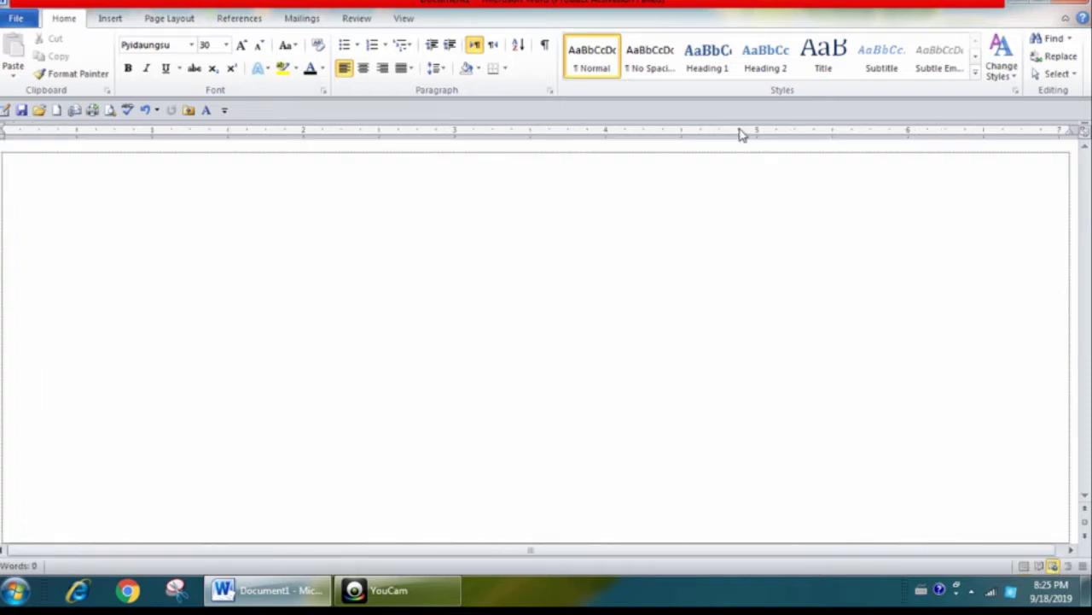
left_click(1082, 4)
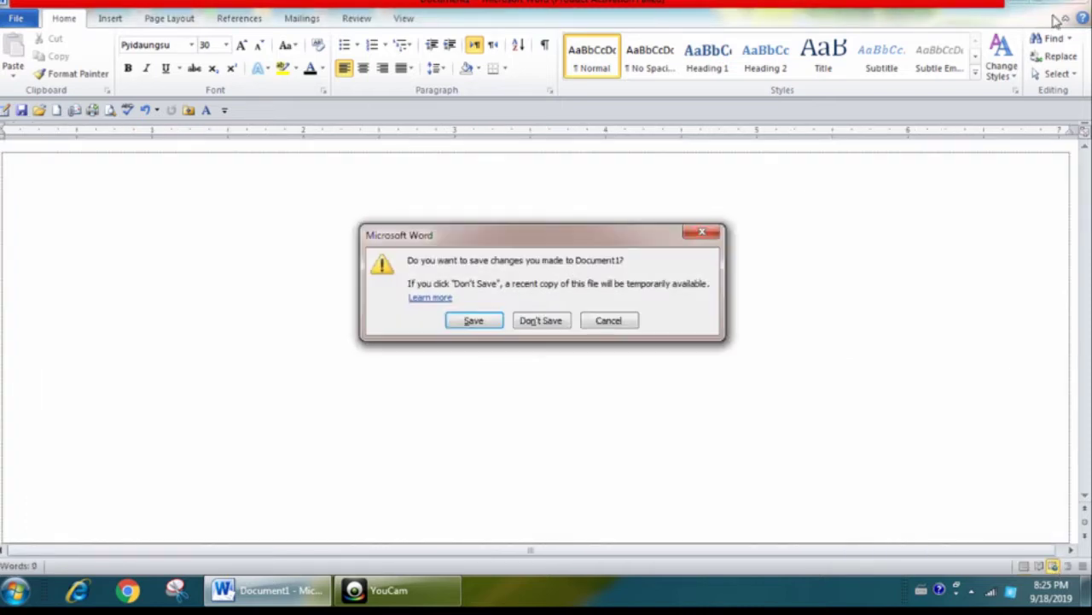
left_click(627, 323)
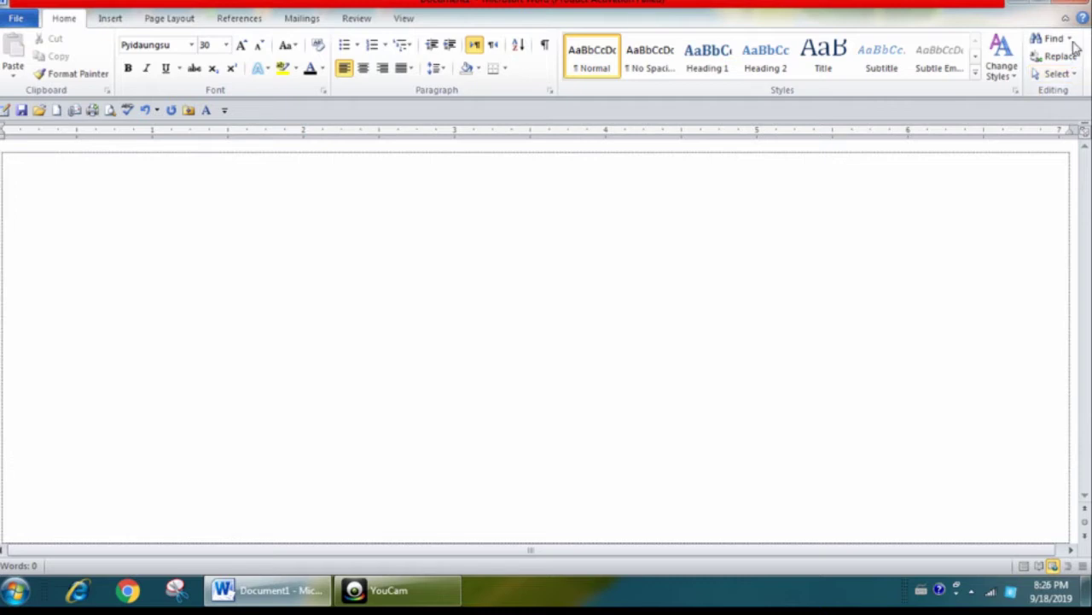
View the document in Outline and Draft views, and return it to Print Layout
left_click(1068, 565)
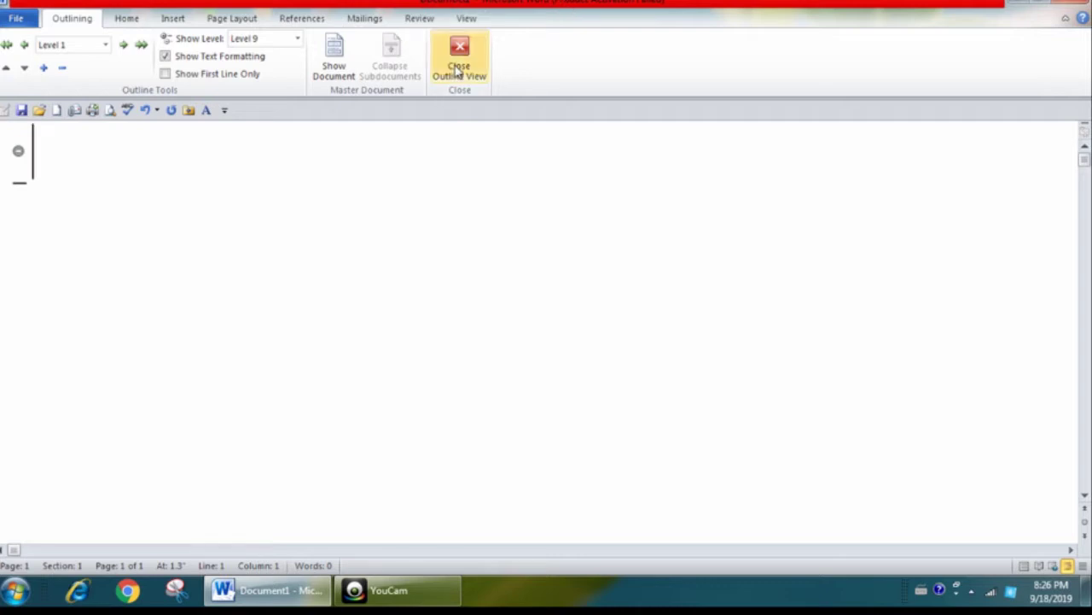
left_click(462, 55)
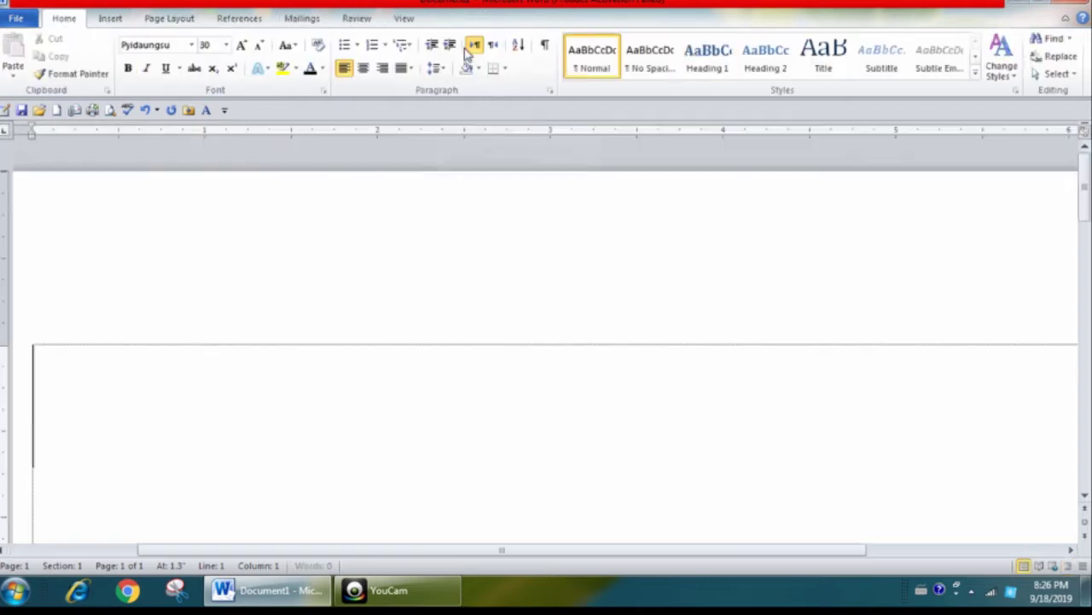
left_click(1081, 567)
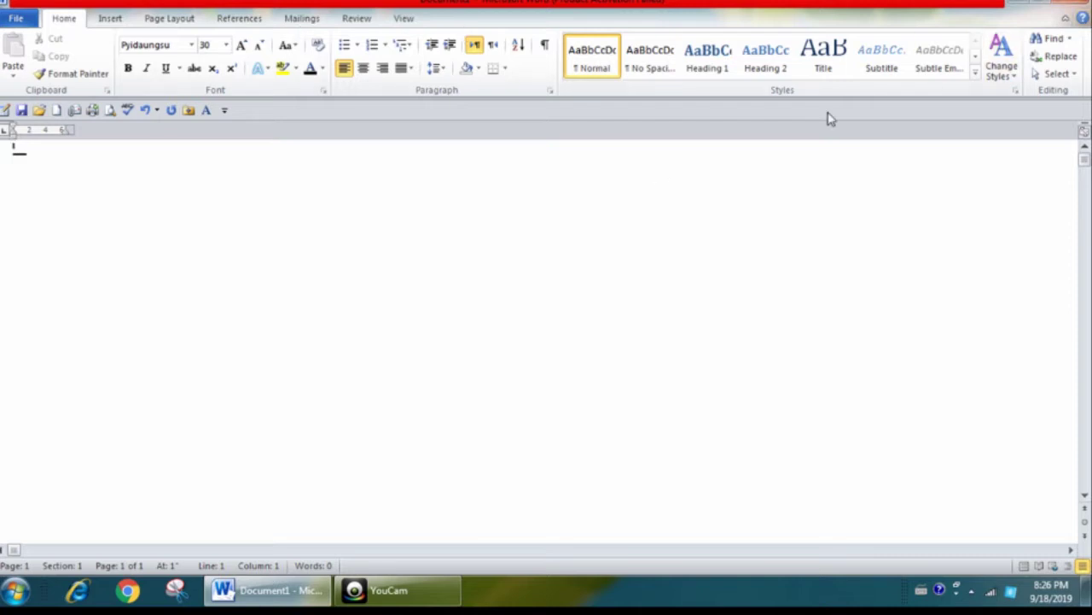
left_click(1025, 567)
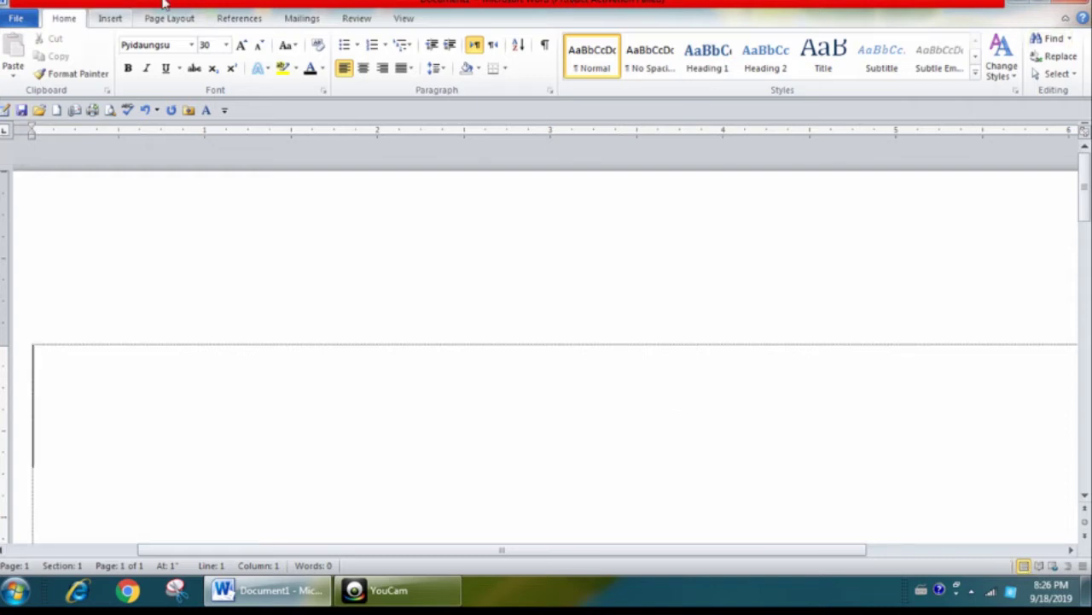
right_click(829, 571)
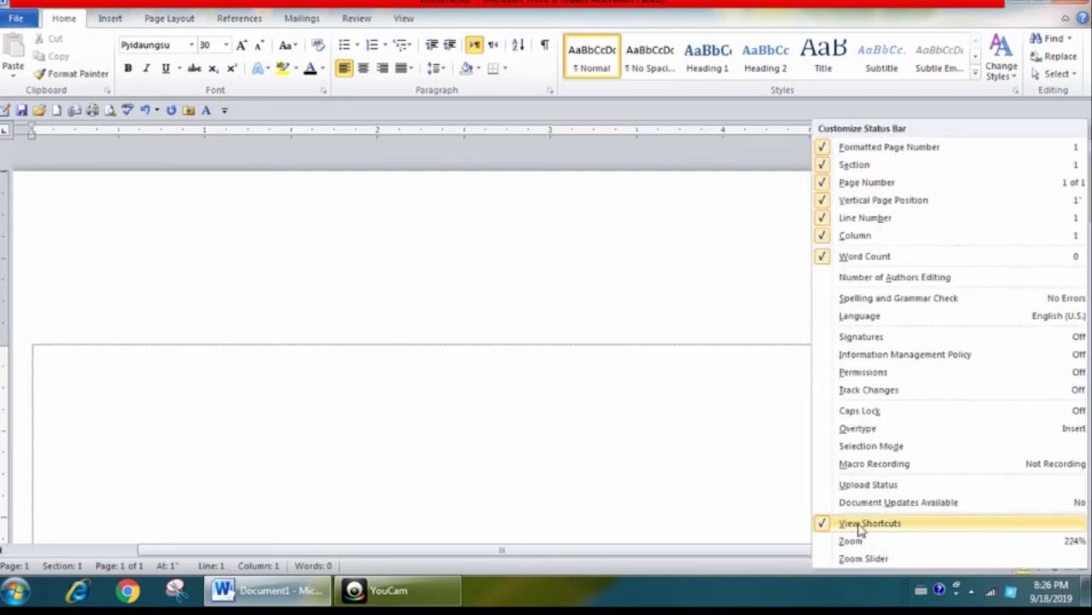
left_click(707, 481)
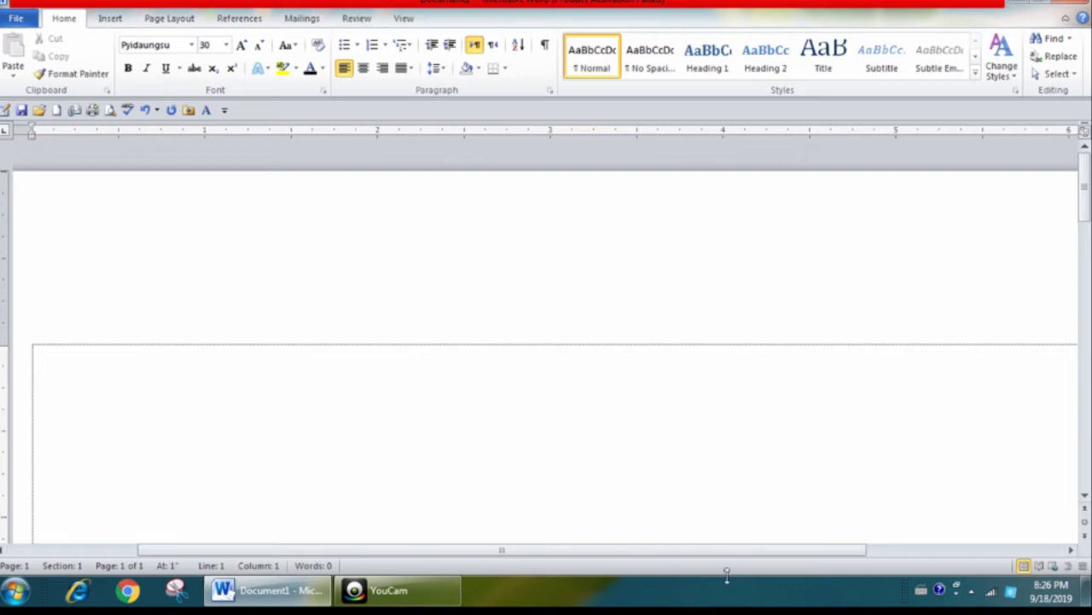
Turn on the Zoom percentage and the Zoom Slider in the status bar, and return to the document
right_click(484, 566)
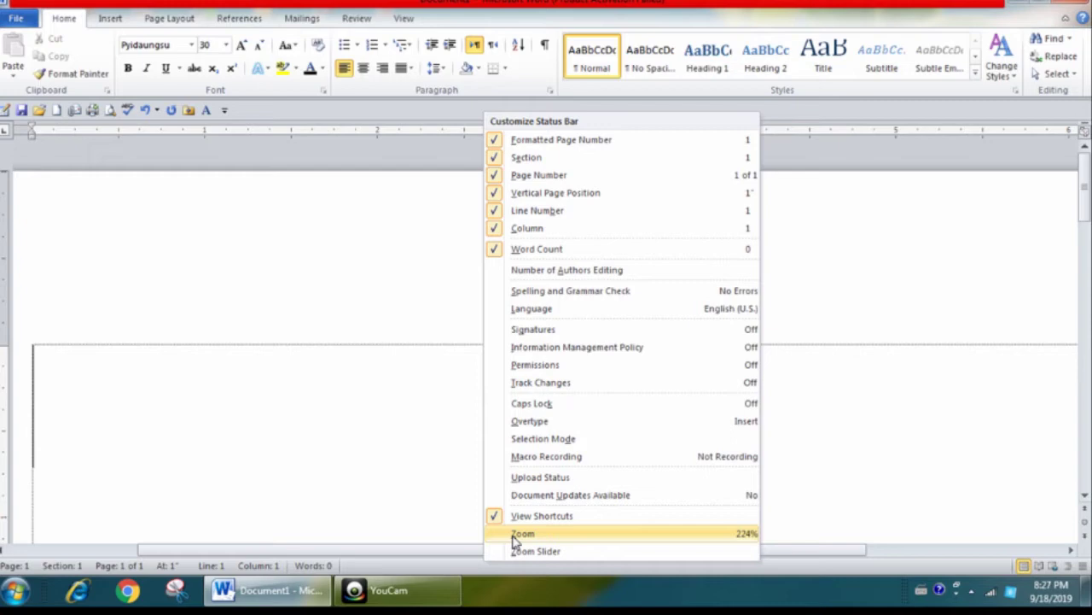
left_click(515, 536)
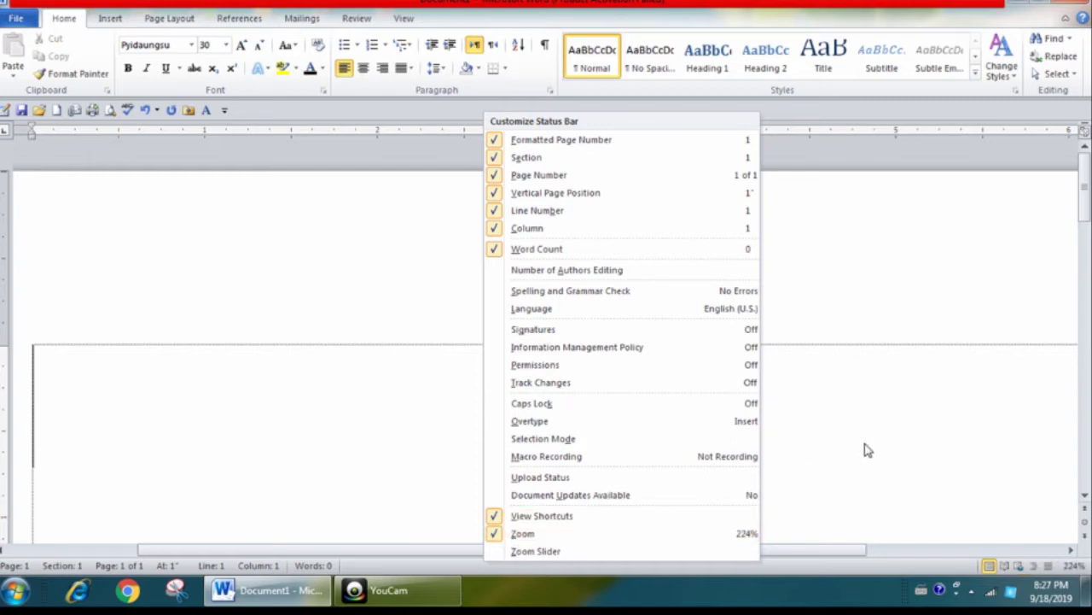
left_click(1002, 420)
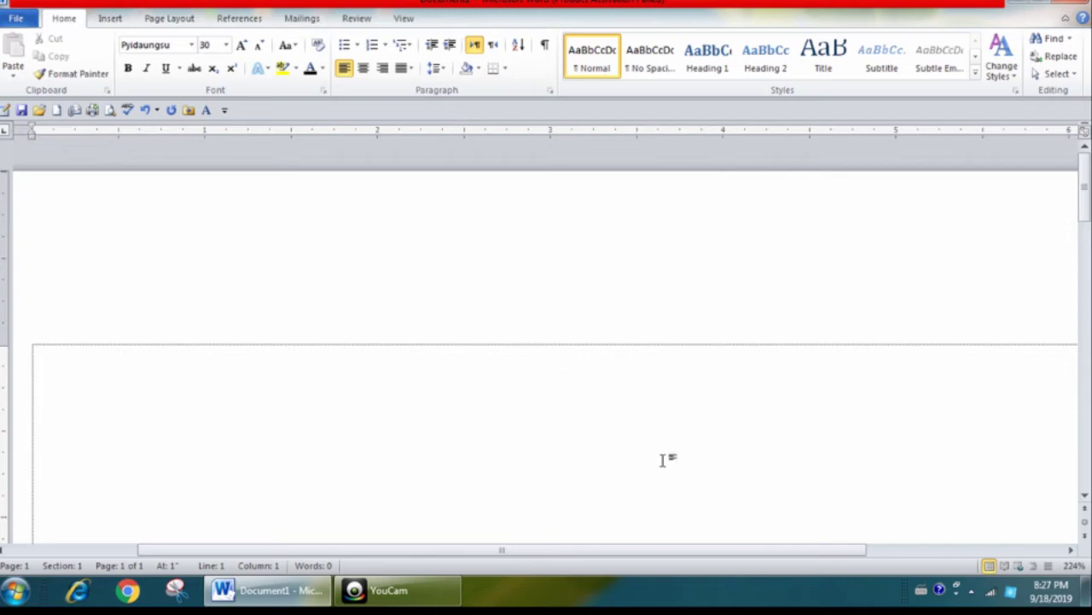
right_click(715, 567)
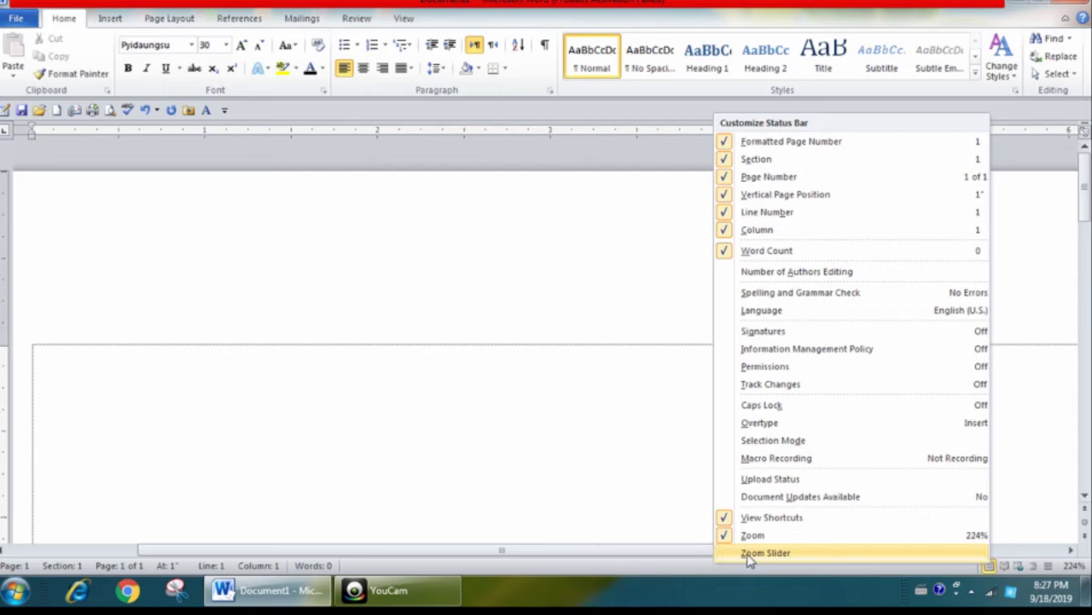
left_click(749, 556)
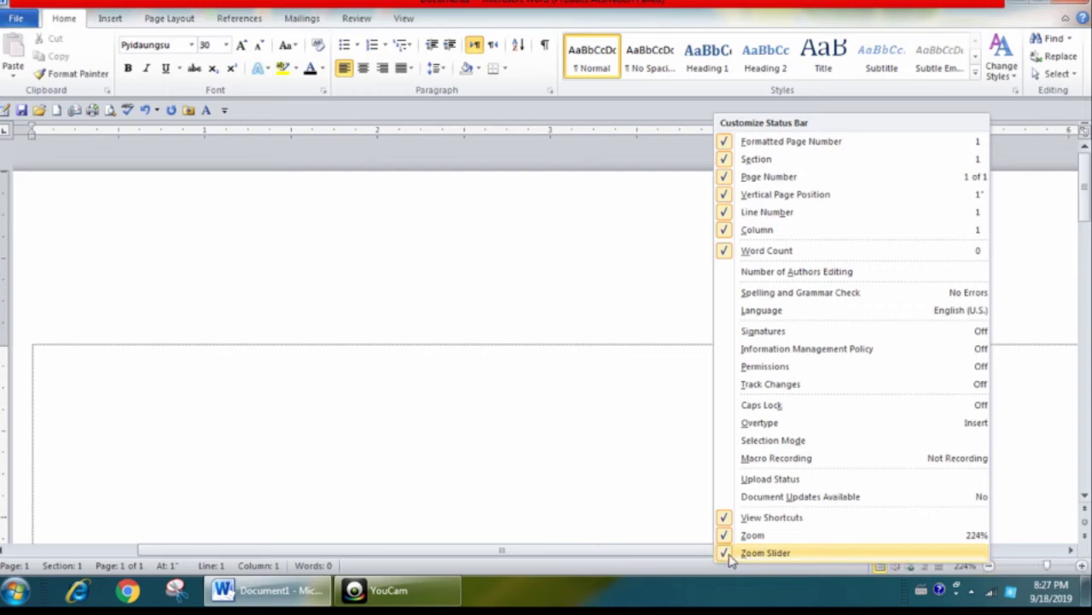
left_click(609, 507)
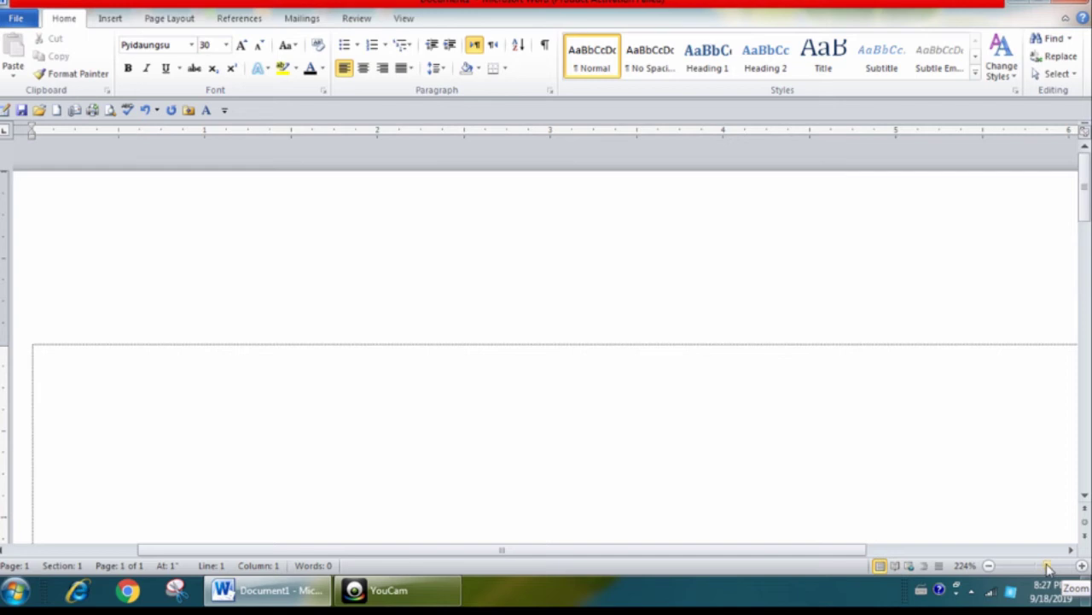
Demonstrate the zoom slider by enlarging the page to about 336% and shrinking it to about 78%, ending at 164%
left_click_drag(1049, 568, 1059, 568)
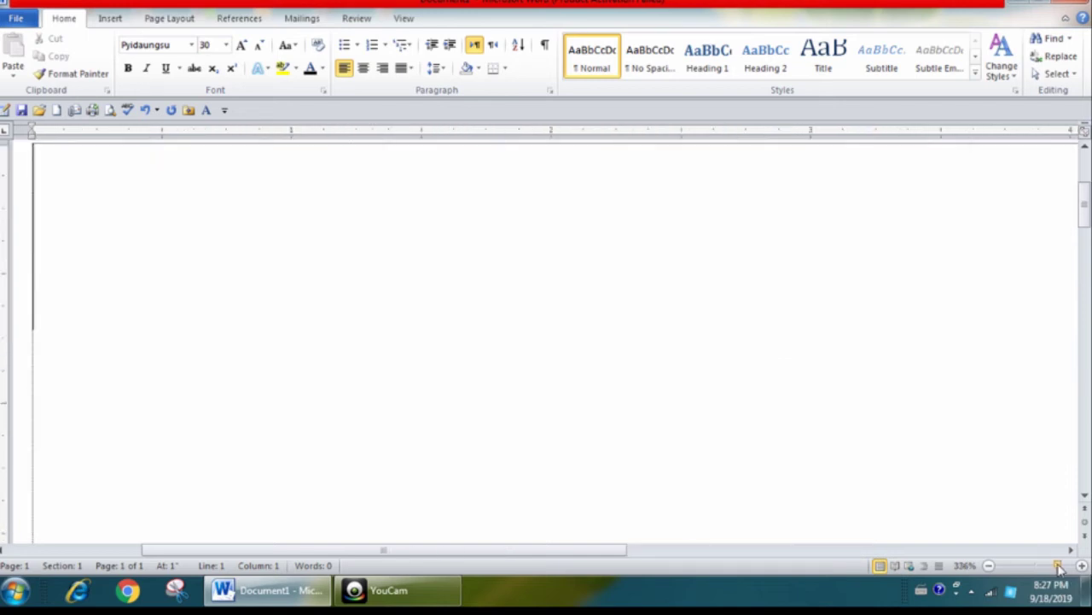
scroll(760, 324, "up", 3)
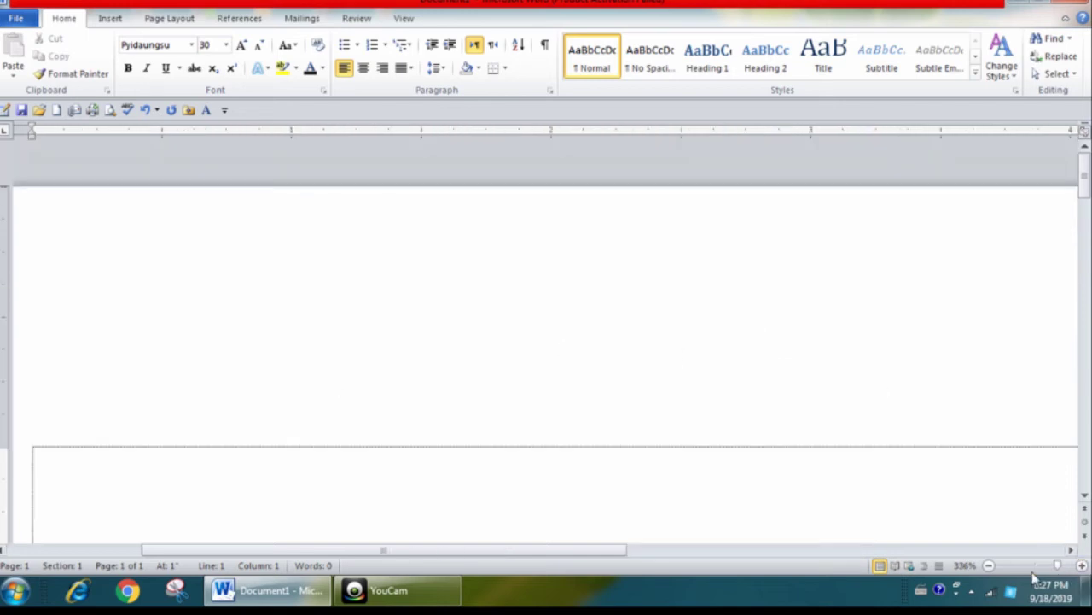
left_click(1058, 568)
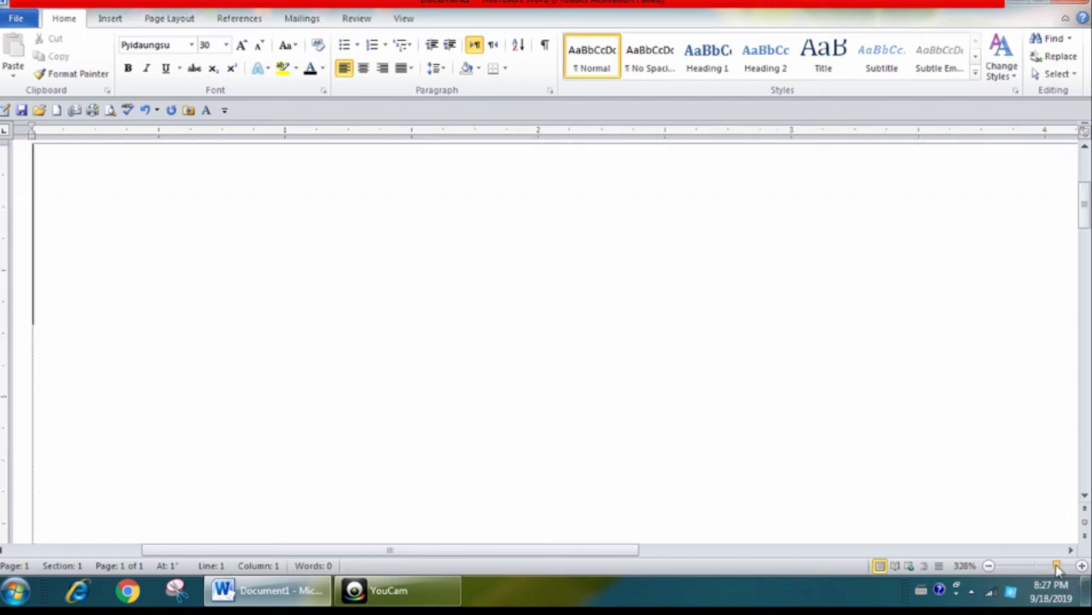
left_click_drag(1059, 568, 1029, 568)
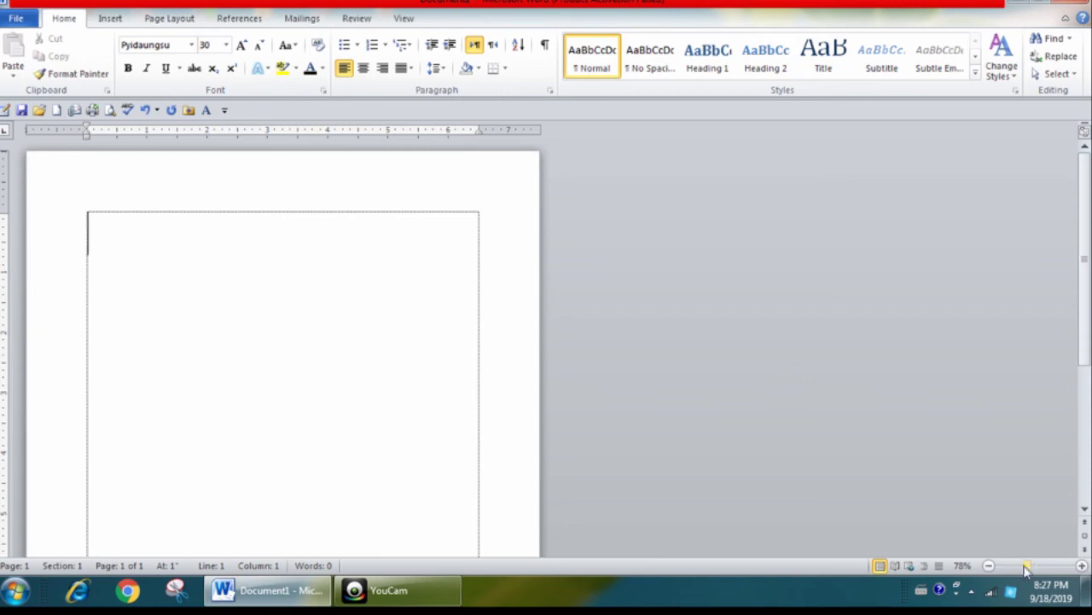
left_click_drag(1027, 569, 1042, 567)
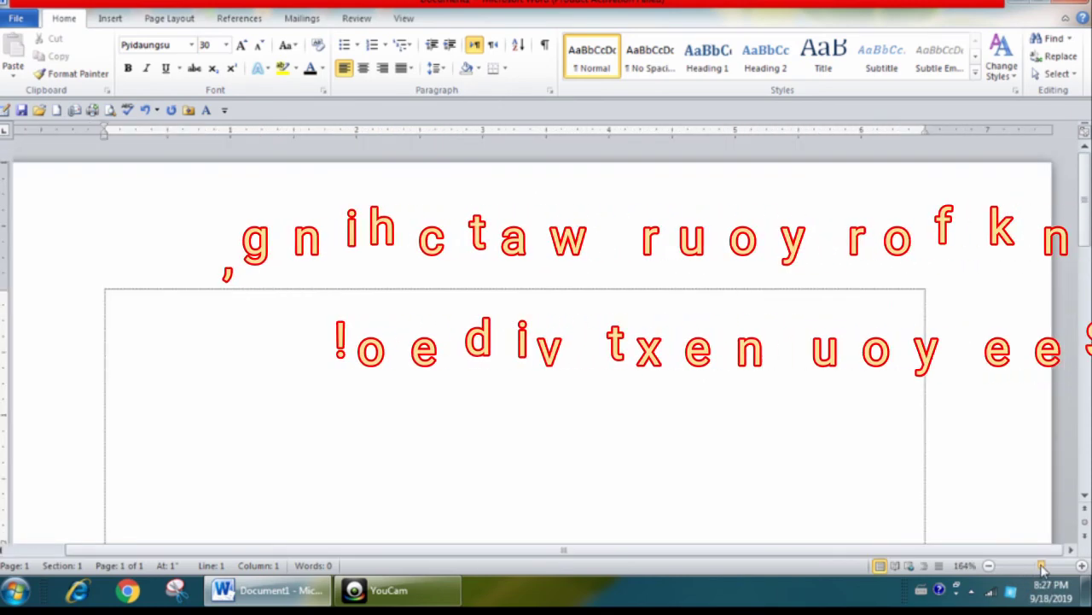